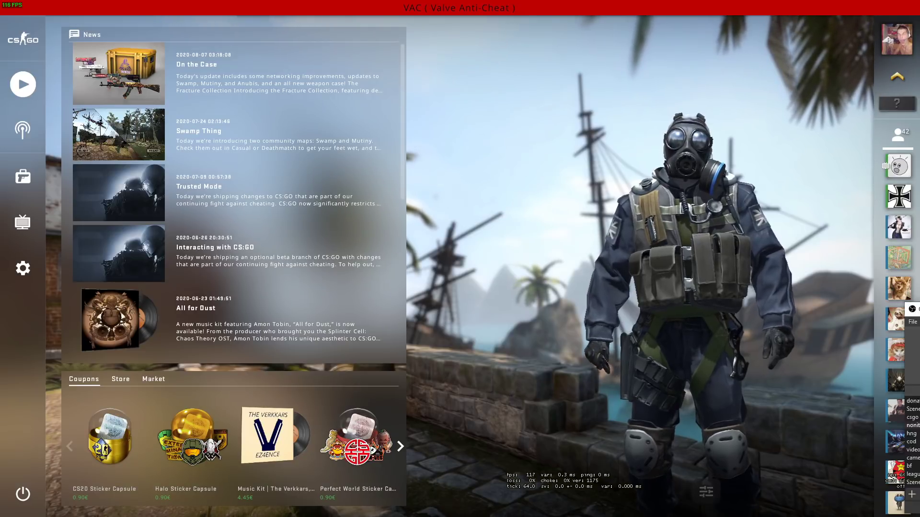
Launch Cheat Engine 7.1 from Start and attach it to the 00004694-csgo.exe process
key(super)
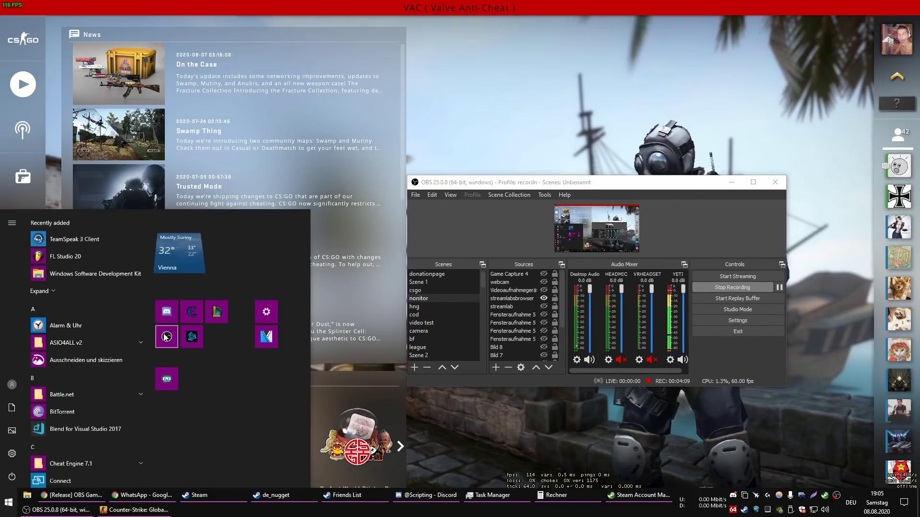
click(322, 364)
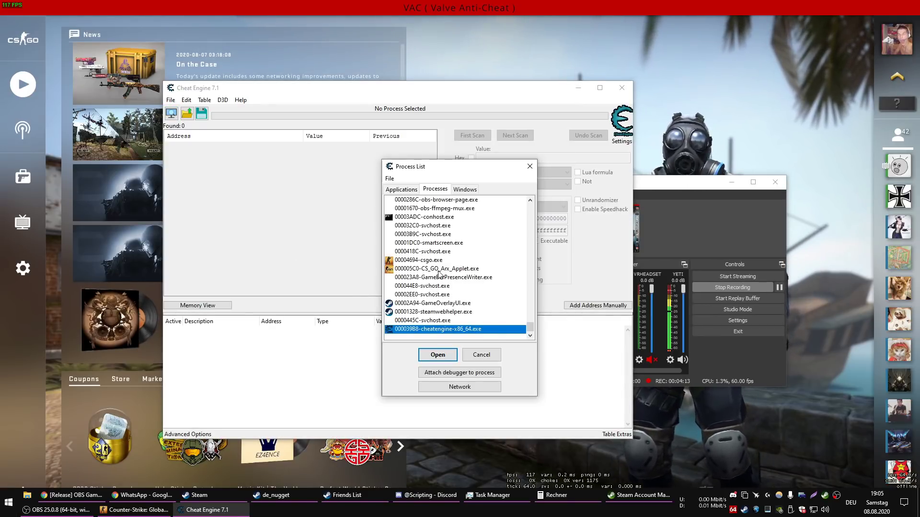
double_click(416, 260)
In csgo.exe's Memory Viewer, list the loaded DLLs and symbols and scroll through them
key(ctrl+b)
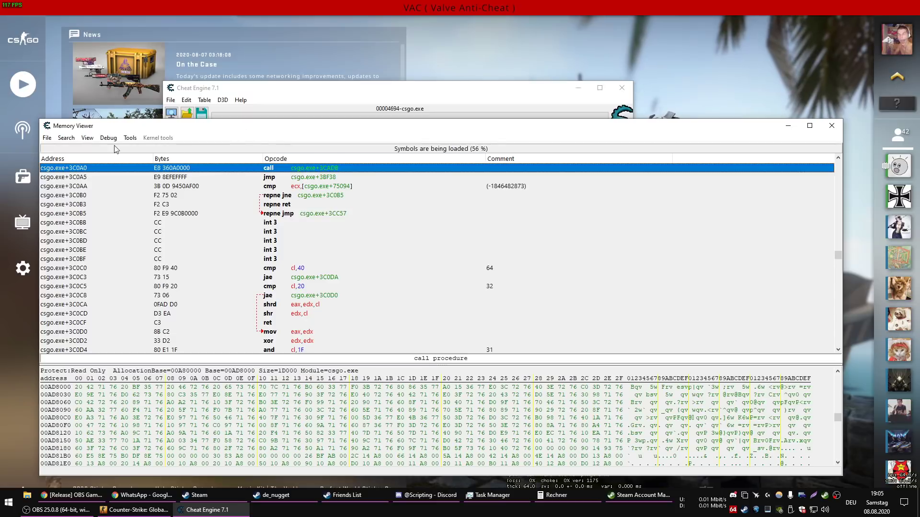
click(87, 137)
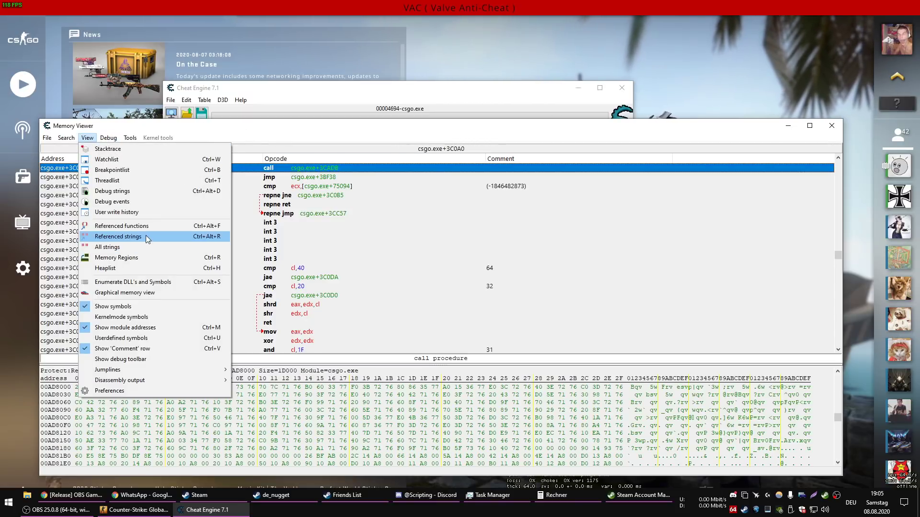
click(150, 282)
drag(450, 121, 288, 112)
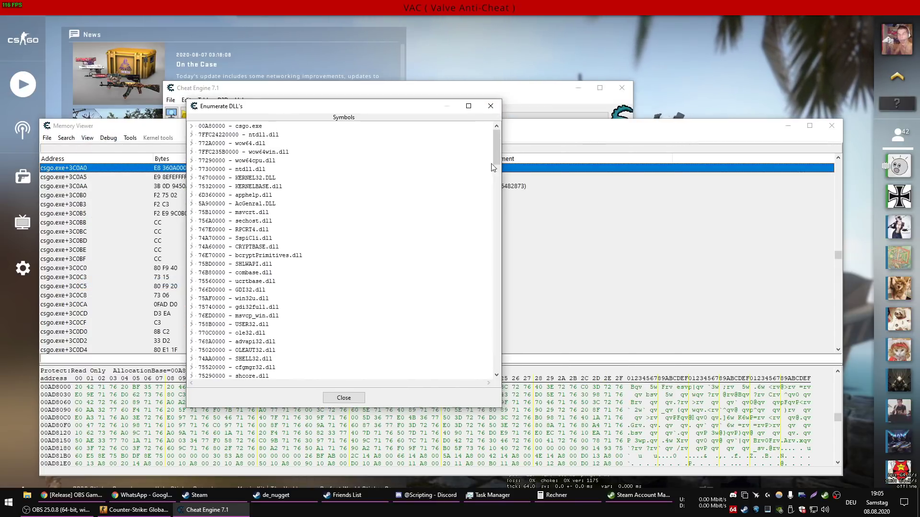
drag(495, 153, 462, 360)
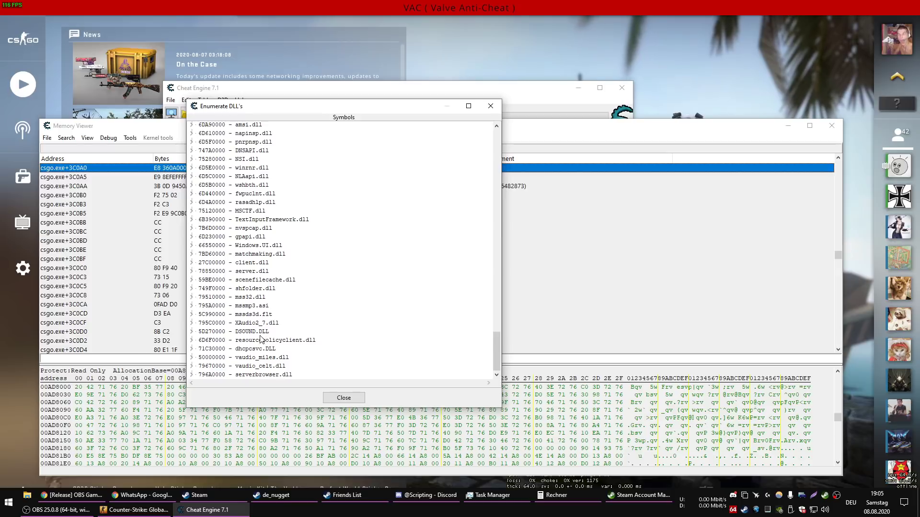
scroll(265, 338, up, 14)
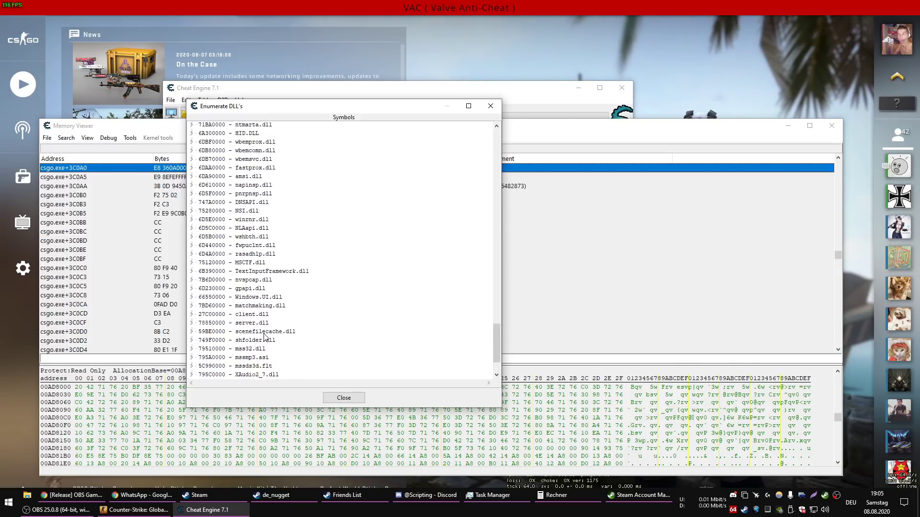
scroll(263, 336, down, 12)
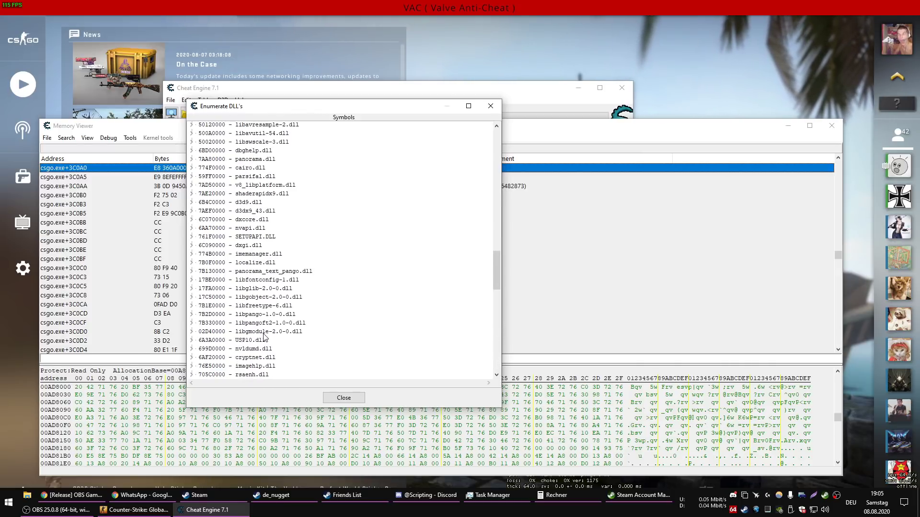
scroll(263, 343, down, 1)
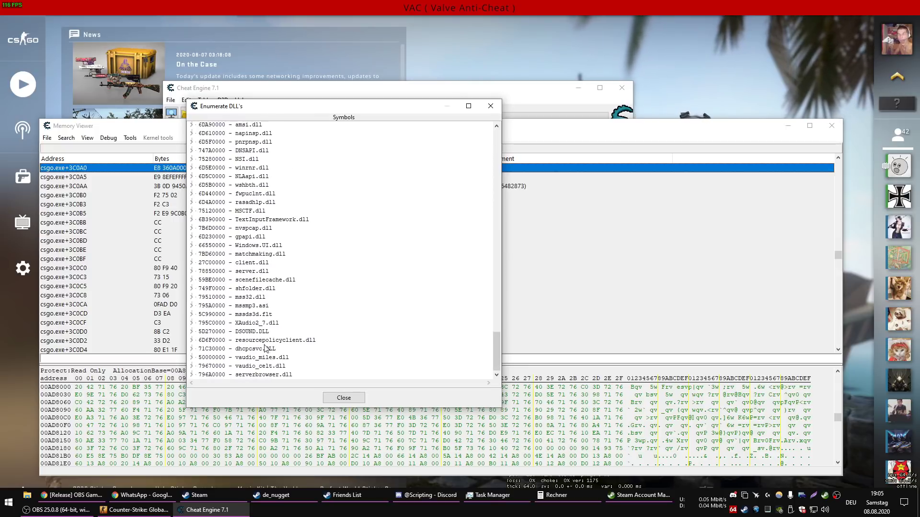
Close the DLL list, move the Memory Viewer aside and bring OBS forward
click(344, 398)
drag(692, 133, 614, 326)
drag(681, 182, 661, 163)
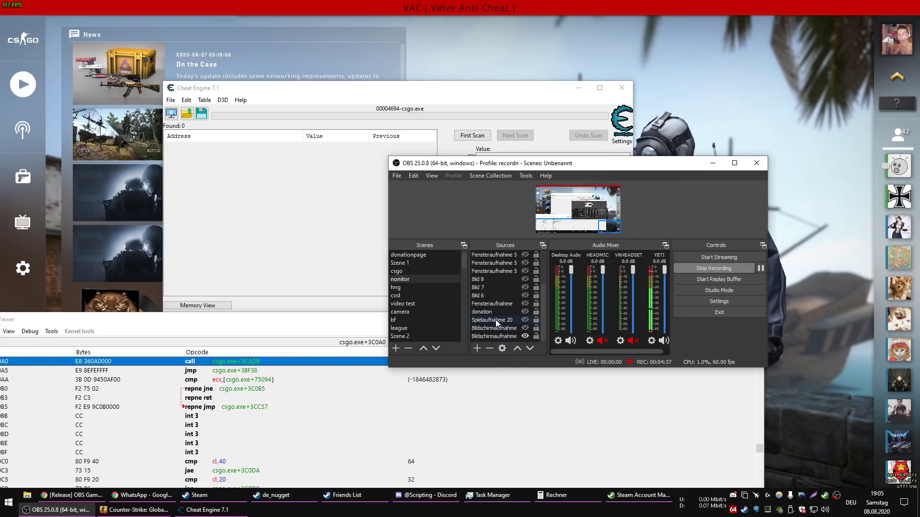
Set Spielaufnahme 20's window to [csgo.exe]: Counter-Strike: Global Offensive and make the source visible
right_click(496, 320)
click(521, 314)
click(548, 317)
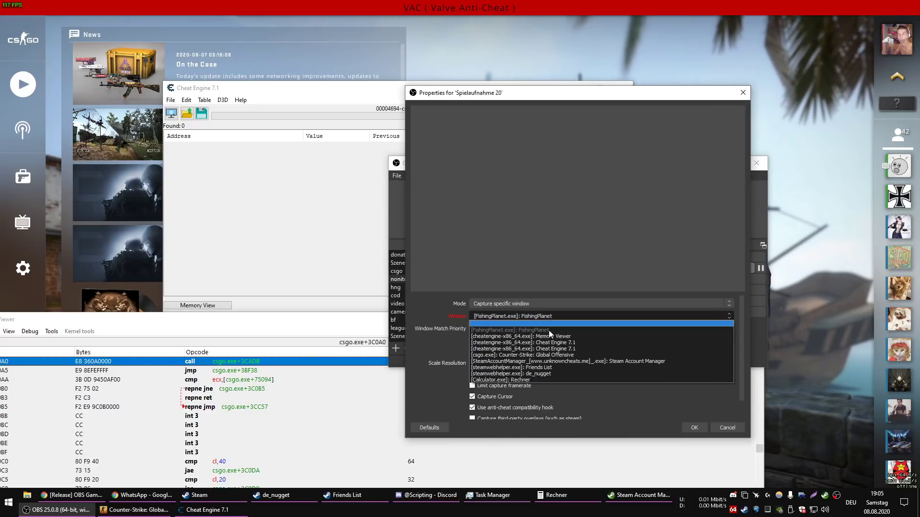
click(561, 355)
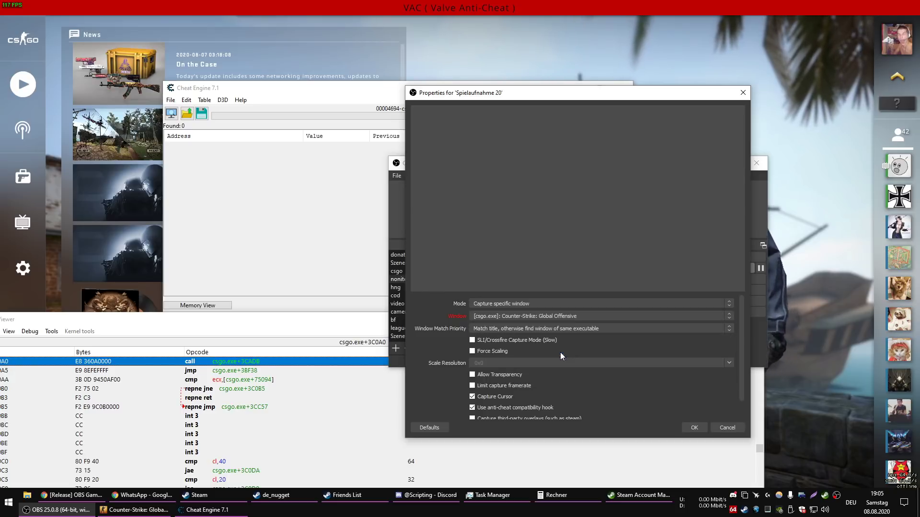
click(695, 427)
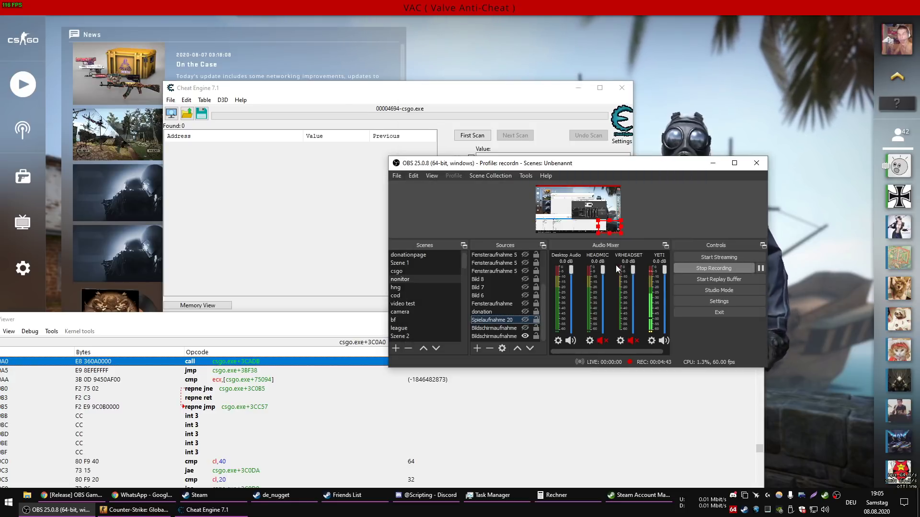
click(525, 320)
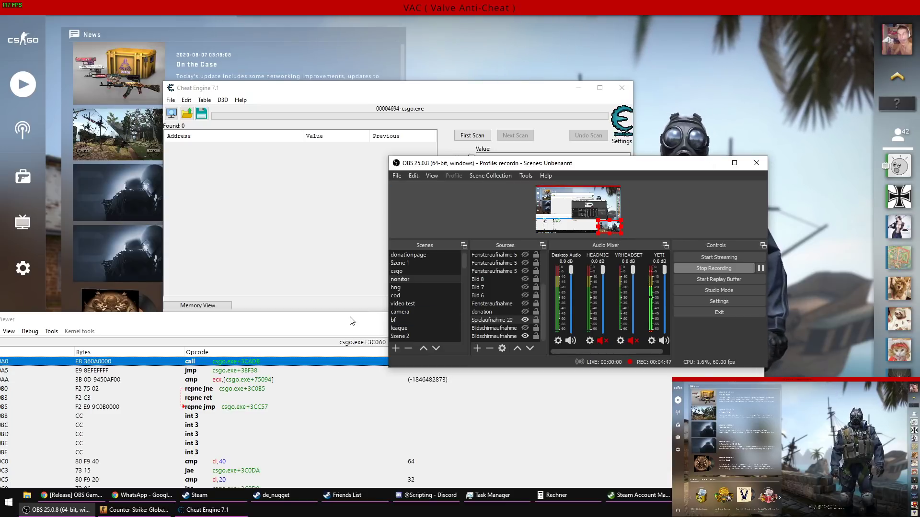
drag(257, 321, 399, 225)
Reopen csgo.exe's Enumerate DLL's and Symbols list and select graphics-hook32.dll at the bottom
click(177, 235)
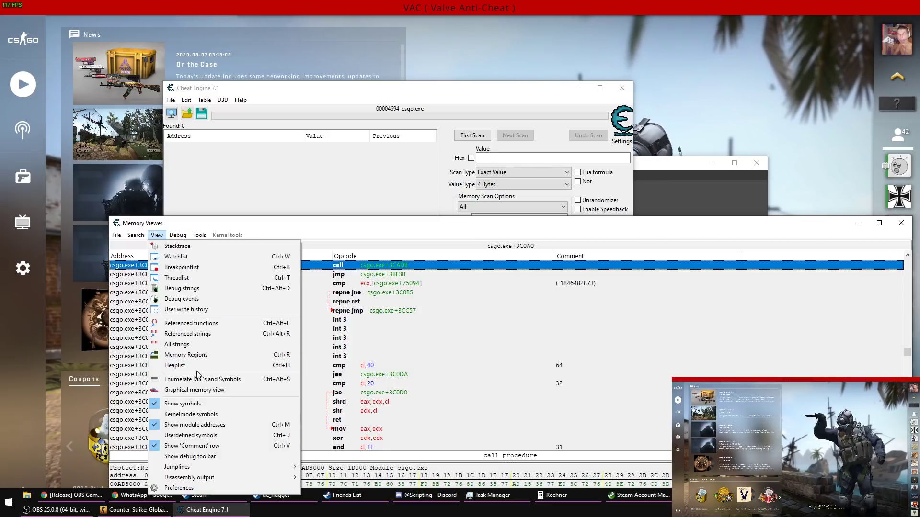
click(201, 380)
drag(494, 151, 487, 369)
click(263, 367)
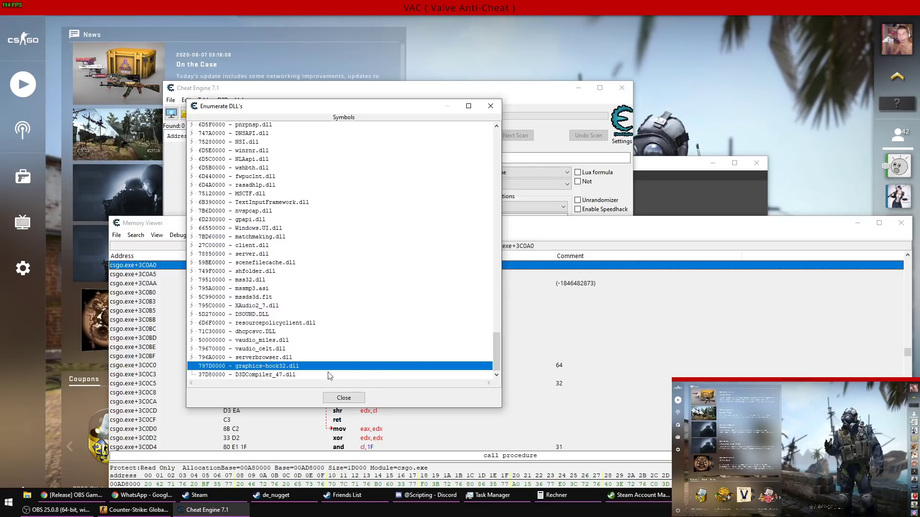
right_click(286, 367)
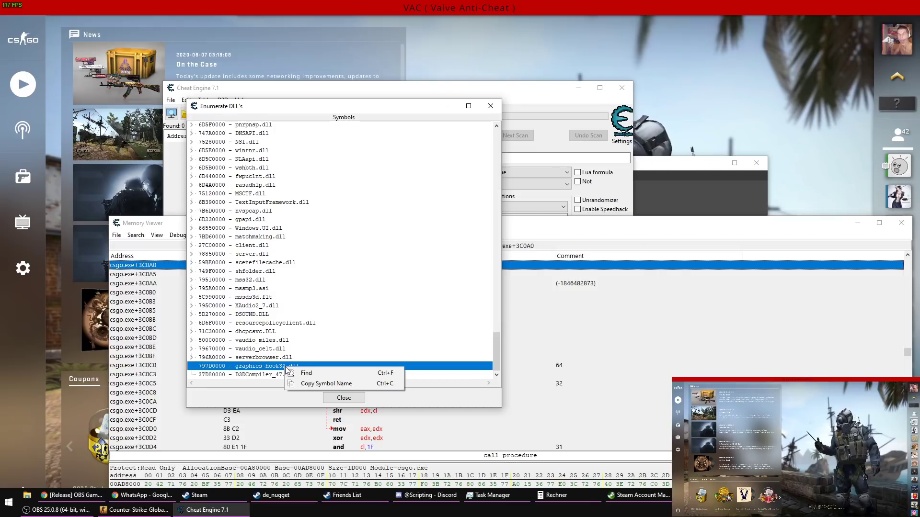
click(80, 496)
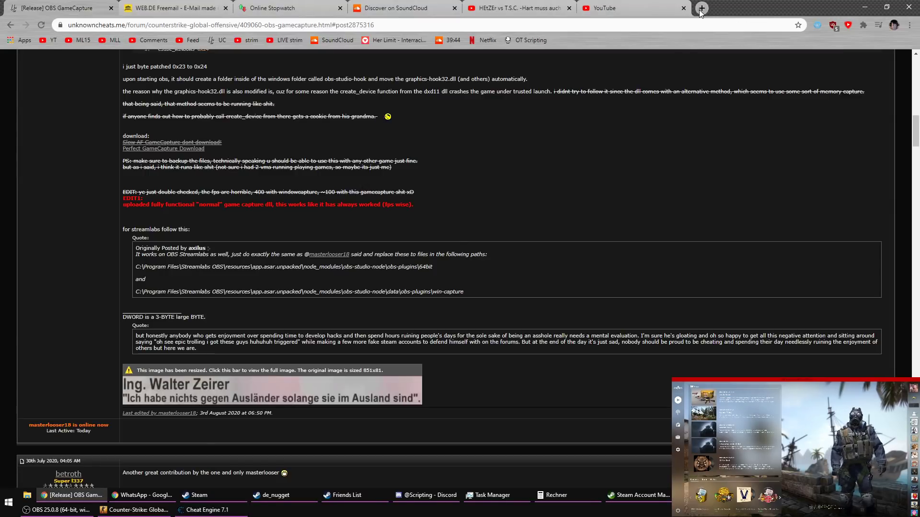
Search Google for 'process hacker' and download processhacker-2.39-bin.zip from its downloads page
key(ctrl+t)
text(process)
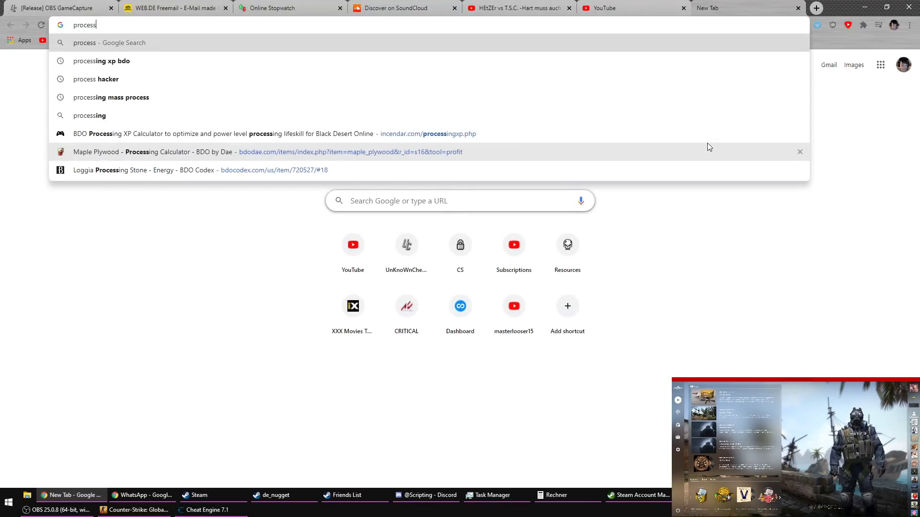
text( hacker)
key(Return)
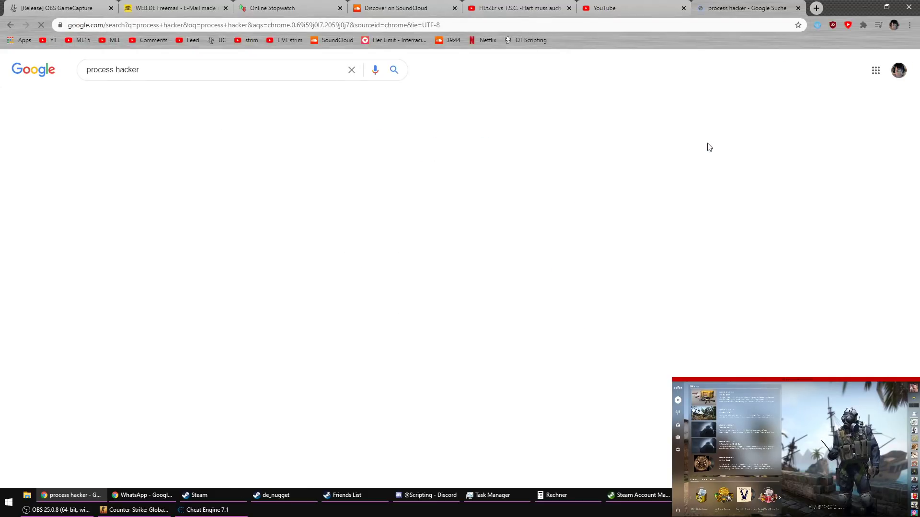
click(134, 191)
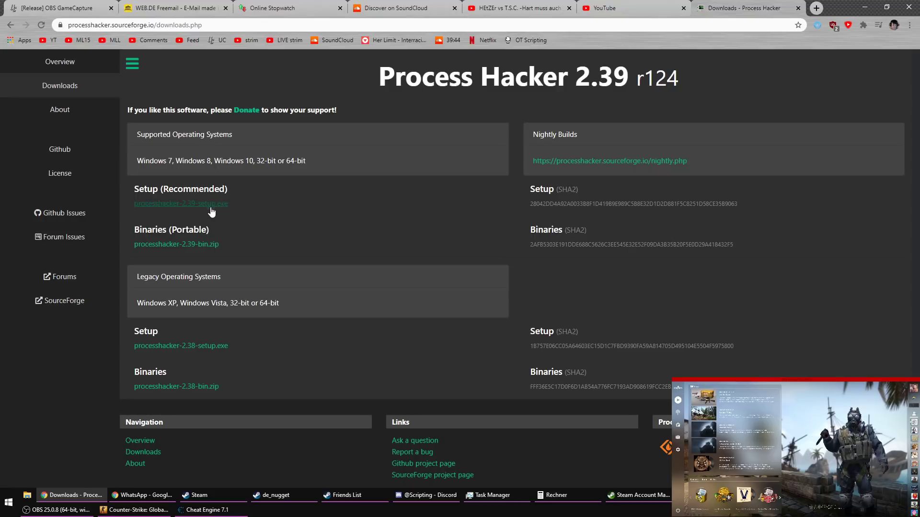
click(194, 245)
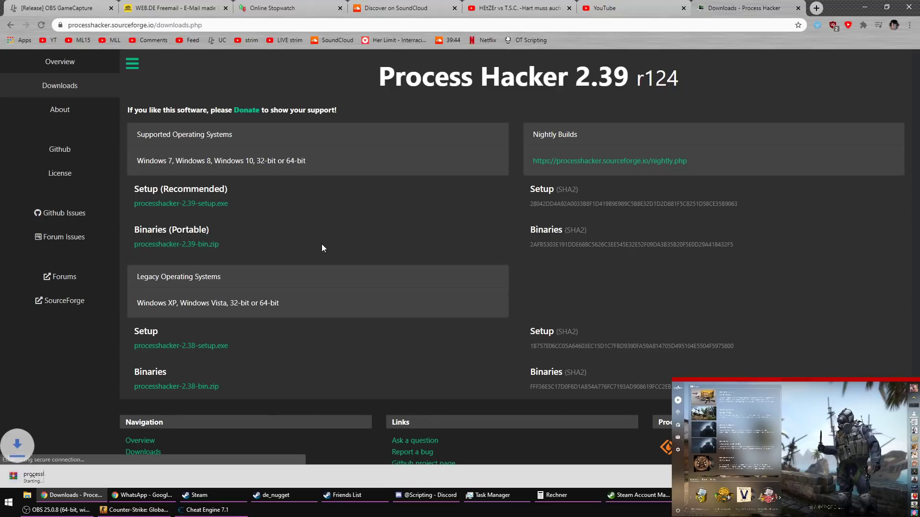
Open the downloaded Process Hacker zip in WinRAR and run ProcessHacker.exe from its x64 folder
click(47, 481)
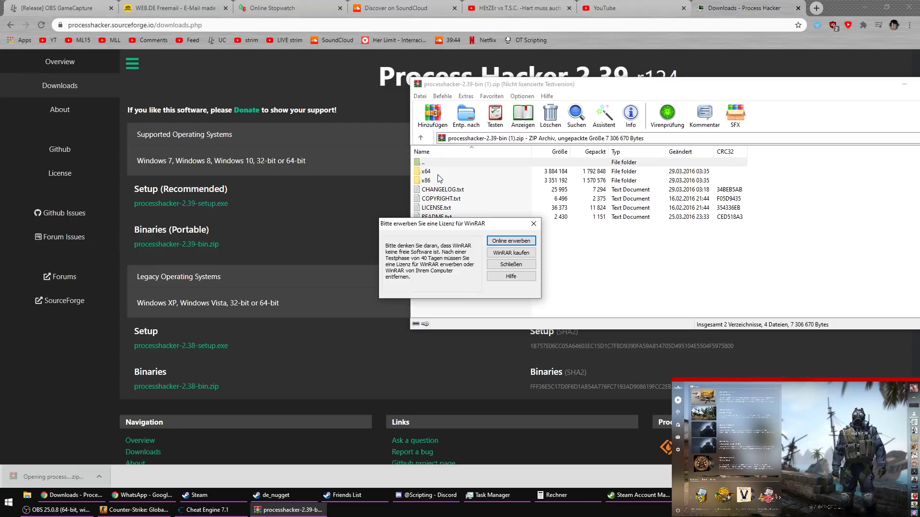
click(511, 264)
double_click(445, 171)
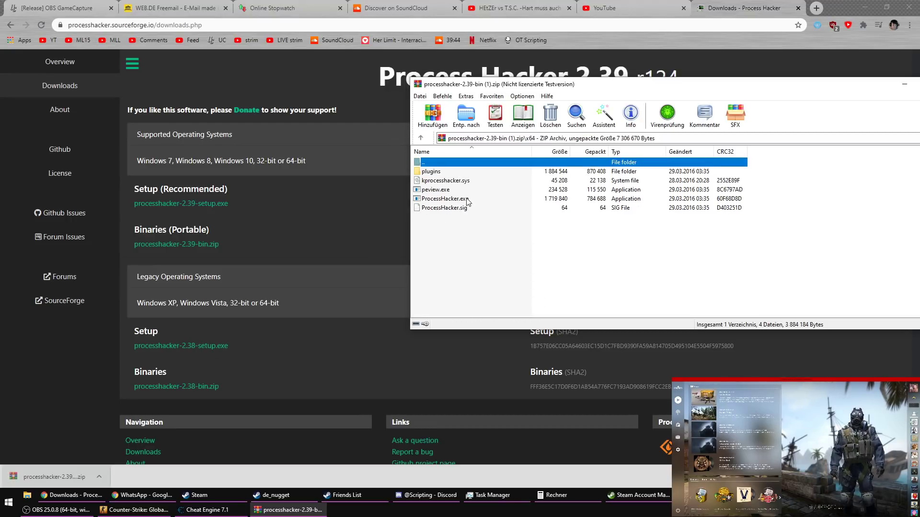
double_click(467, 202)
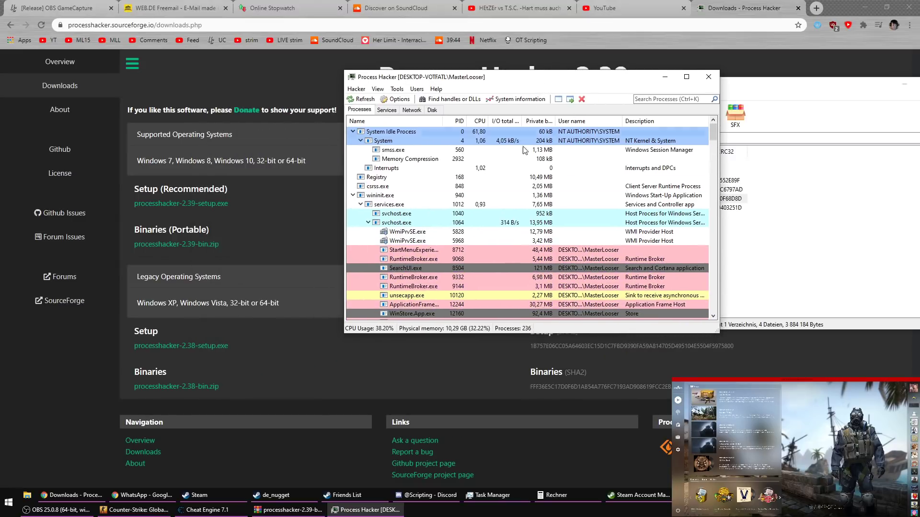
Filter Process Hacker for 'csg' and select graphics-hook32.dll in csgo.exe's module list
scroll(452, 245, down, 20)
scroll(451, 245, down, 10)
key(ctrl+k)
text(csg)
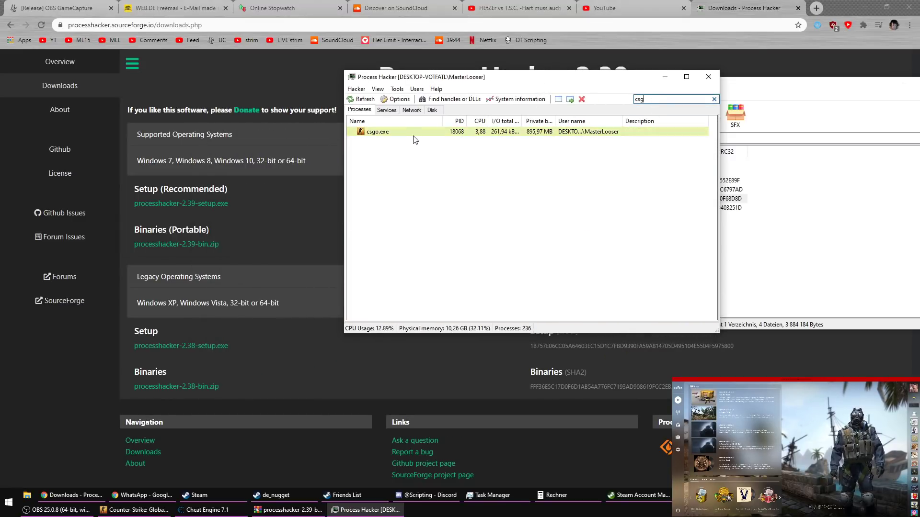
right_click(413, 138)
click(466, 306)
scroll(445, 268, down, 7)
scroll(325, 288, down, 2)
click(273, 334)
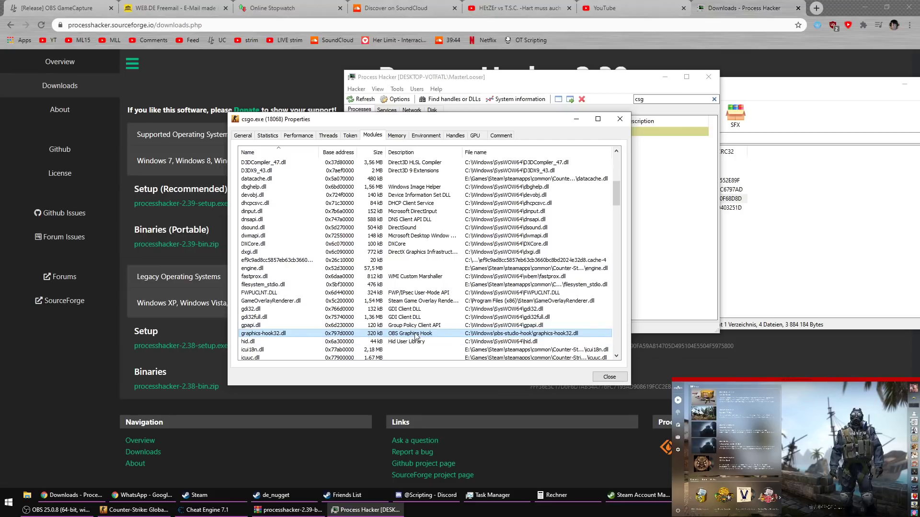
Close Process Hacker, the WinRAR archive, the download tab and Cheat Engine's DLL list
click(609, 377)
click(708, 77)
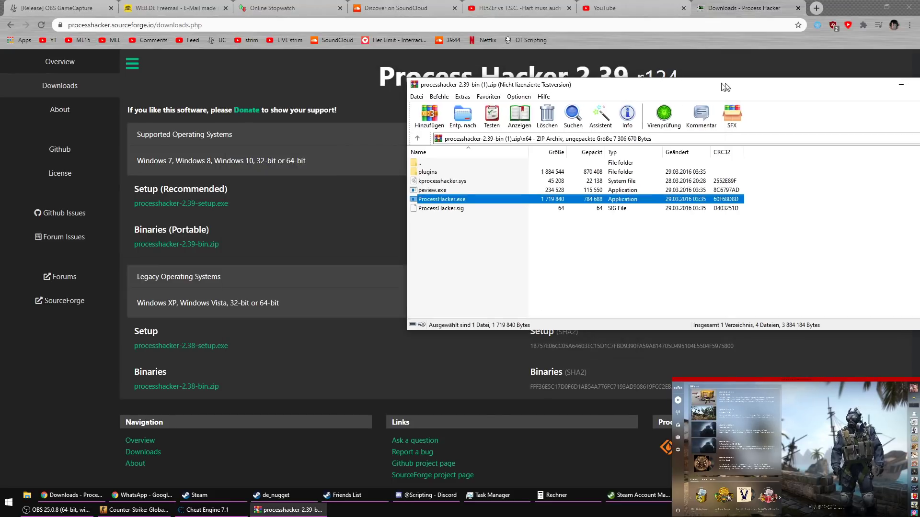
click(713, 88)
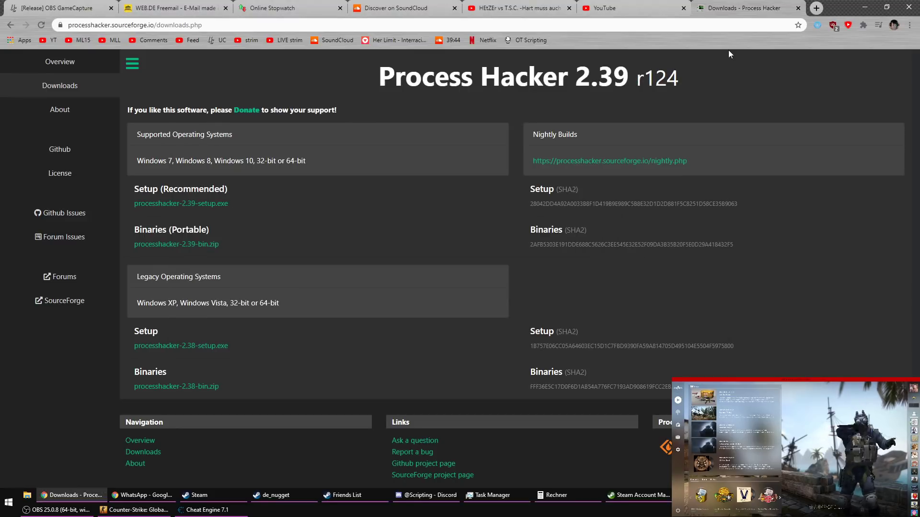
middle_click(733, 6)
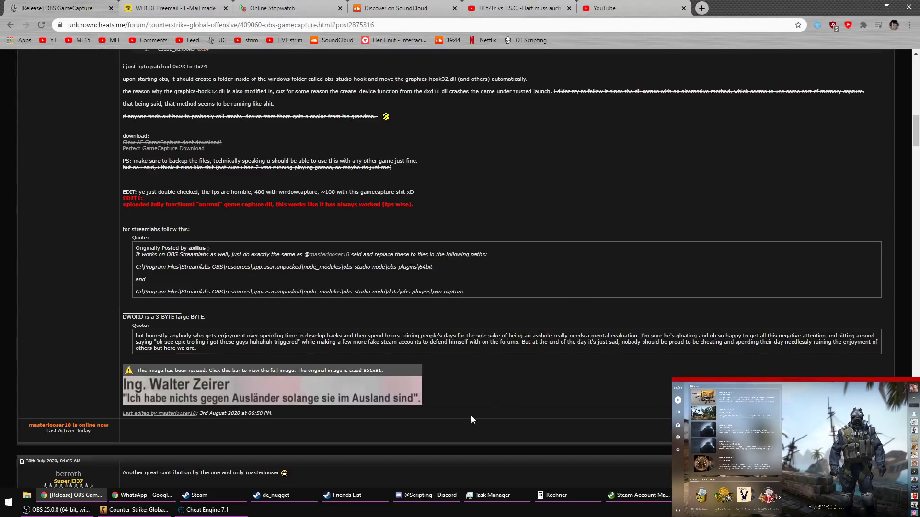
click(206, 510)
click(365, 398)
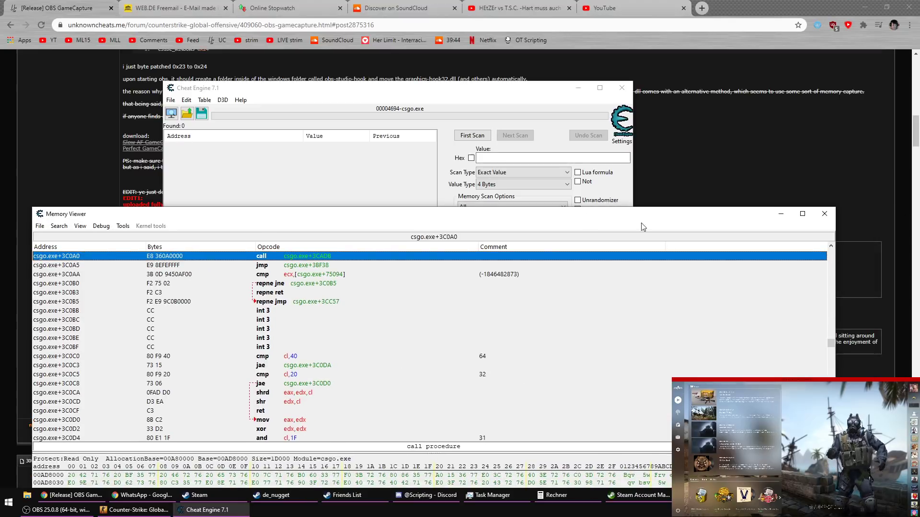
Close Cheat Engine's Memory Viewer and then its main window
click(900, 222)
click(622, 88)
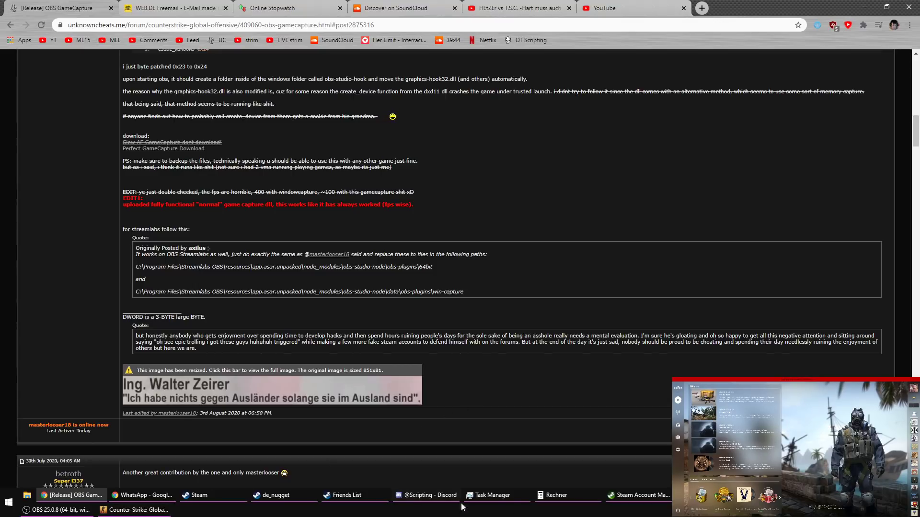
Return to the forum thread and highlight the File Approved post's SHA256 hash lines
click(55, 509)
drag(596, 157, 568, 168)
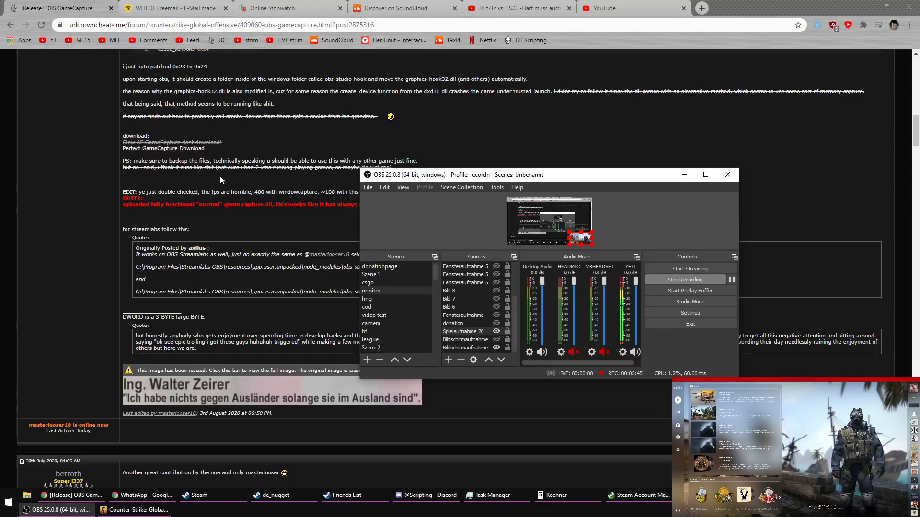
click(258, 231)
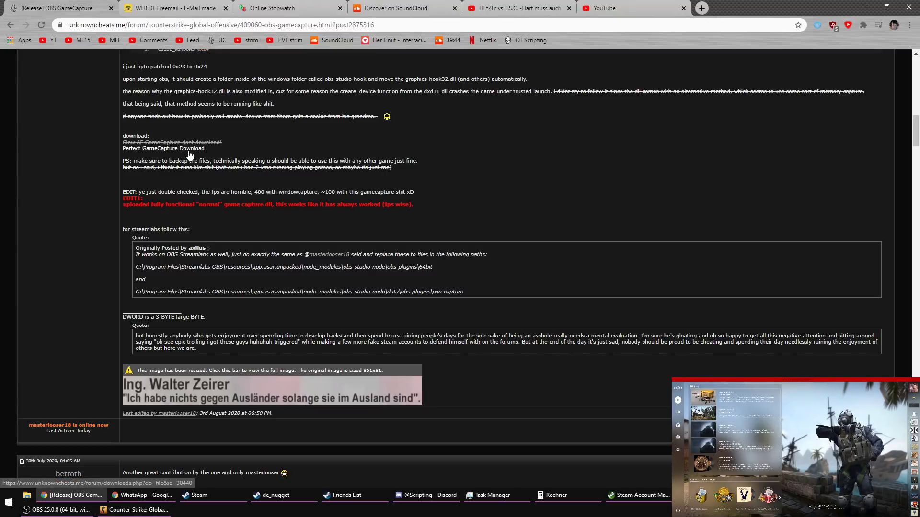
scroll(315, 400, down, 20)
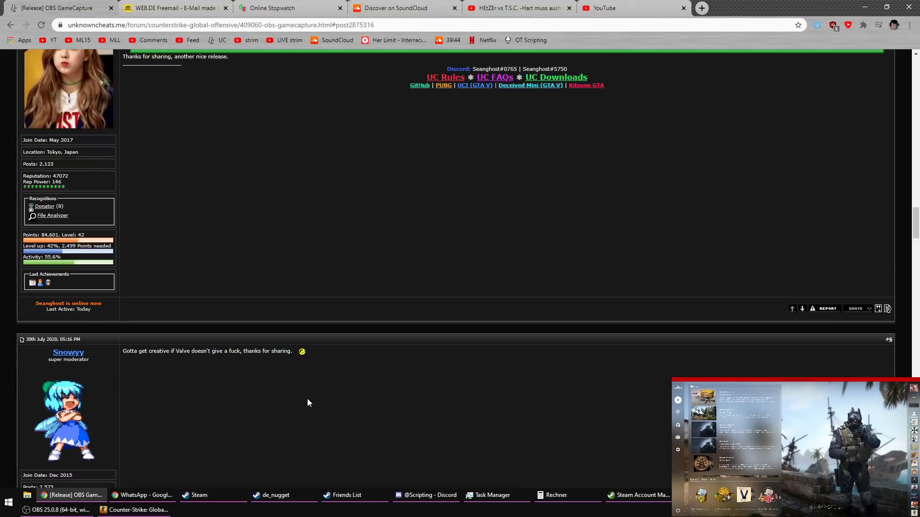
scroll(306, 398, up, 5)
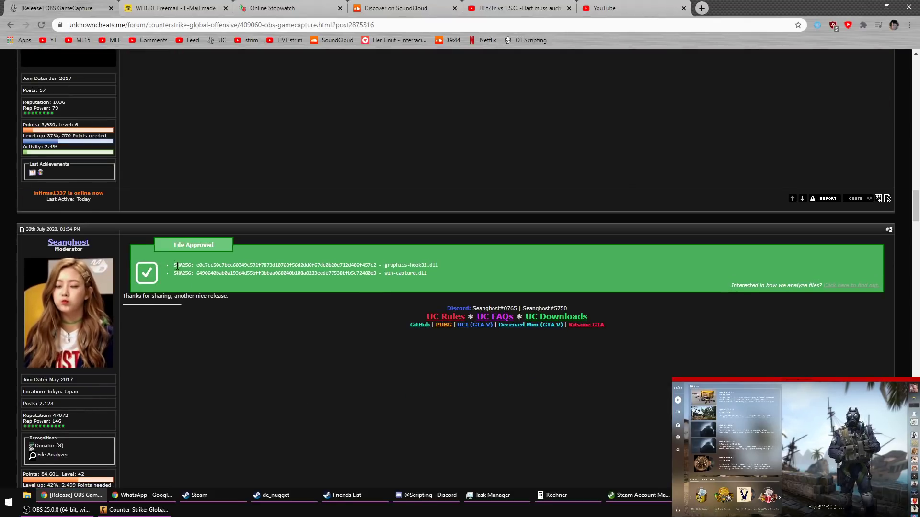
drag(171, 265, 461, 273)
click(208, 265)
click(457, 282)
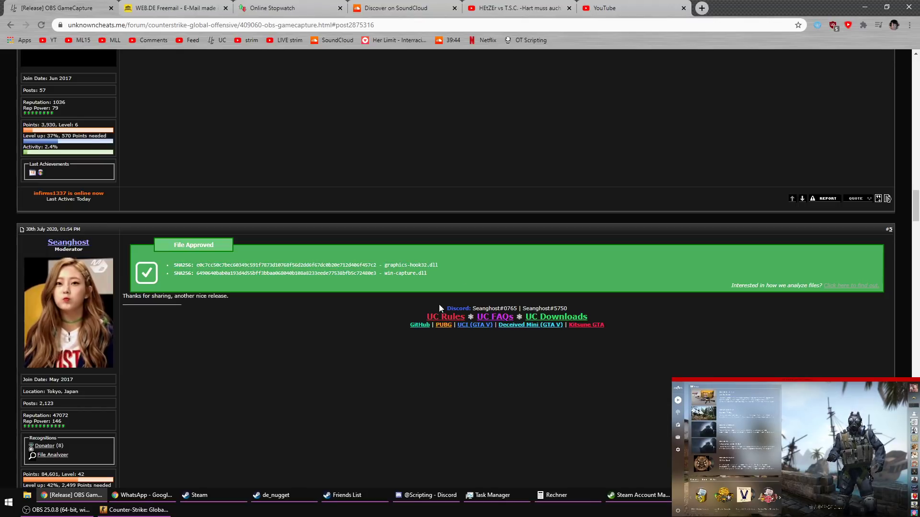
Bring OBS up briefly, then hide it to reveal the forum post
scroll(389, 336, up, 1)
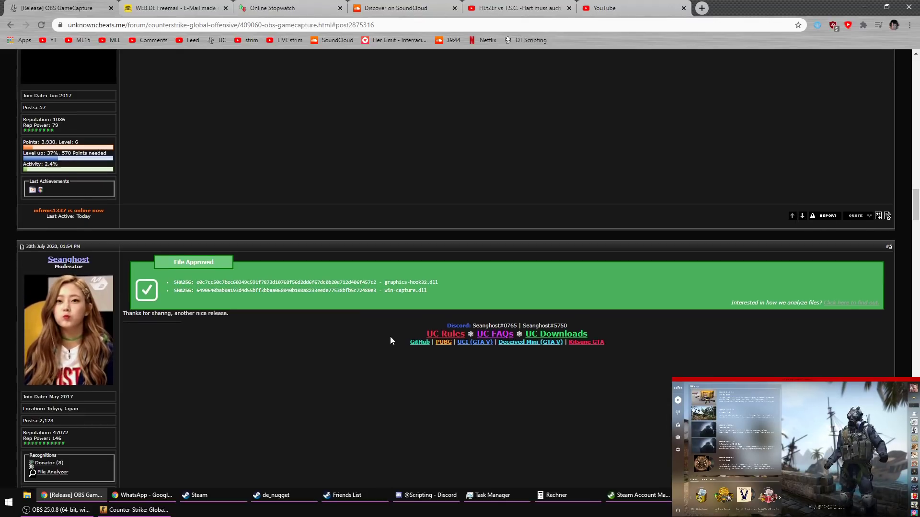
click(56, 509)
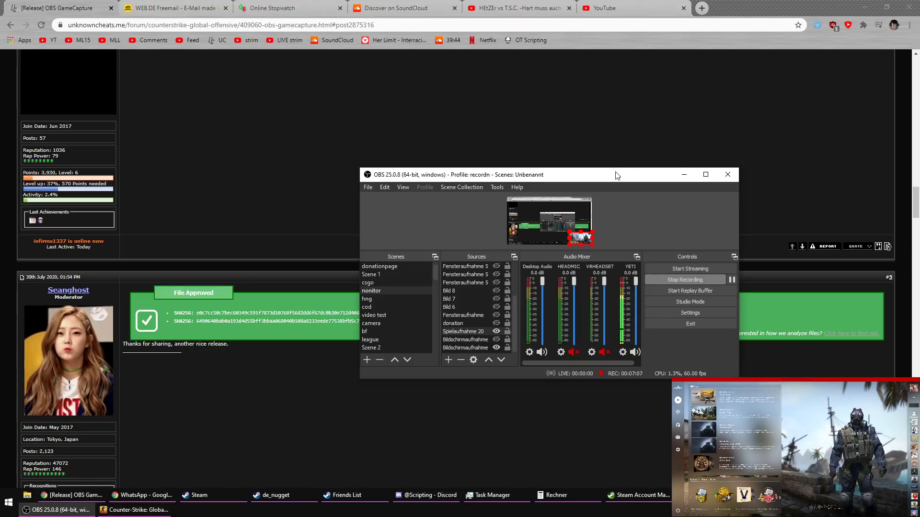
click(684, 175)
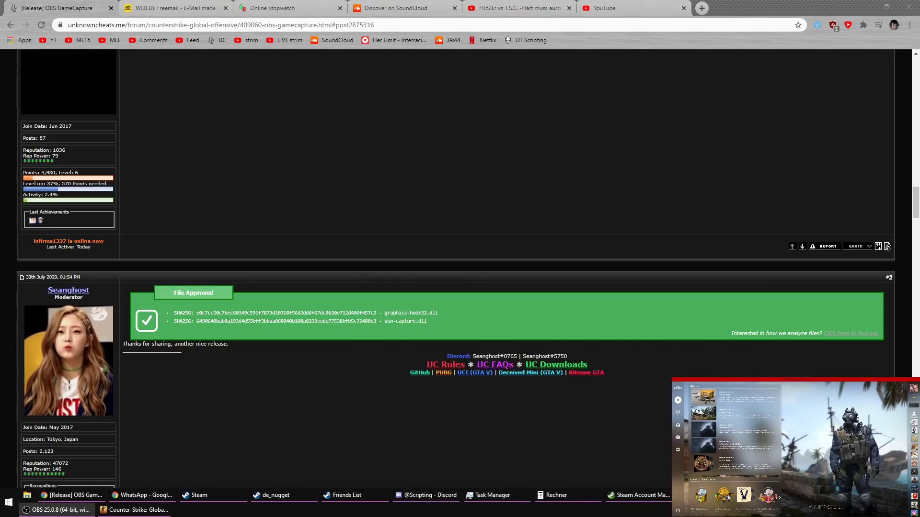